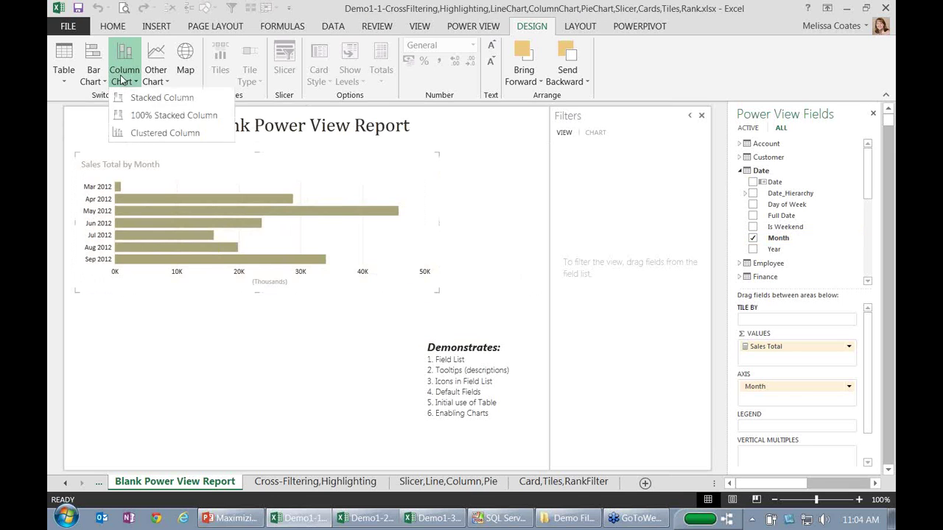
# Make the Sales Total by Month bars a clustered column chart and expand the Customer table's fields.
pyautogui.click(135, 134)
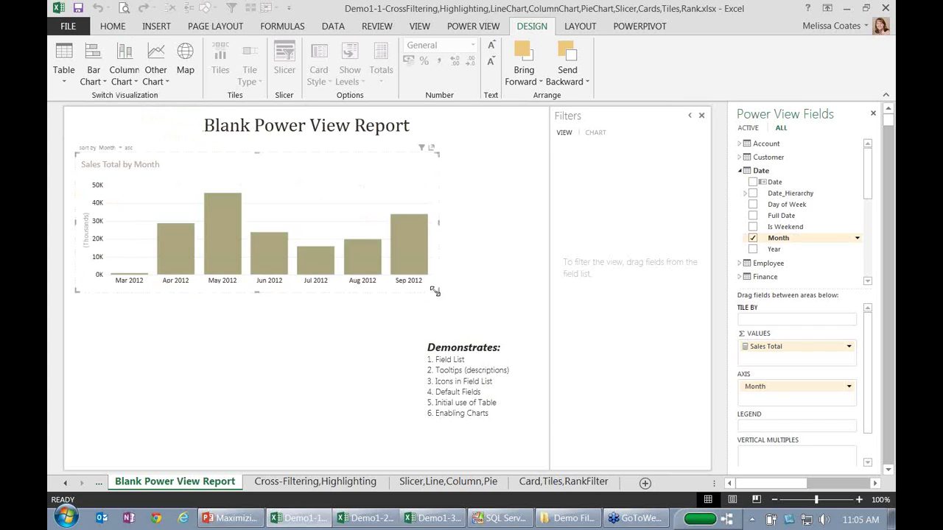
pyautogui.click(740, 157)
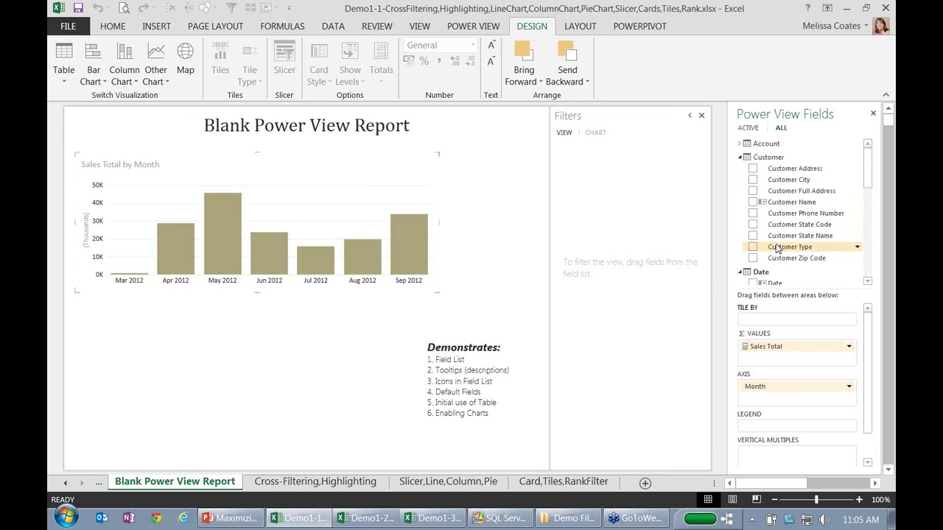
pyautogui.moveTo(776, 250)
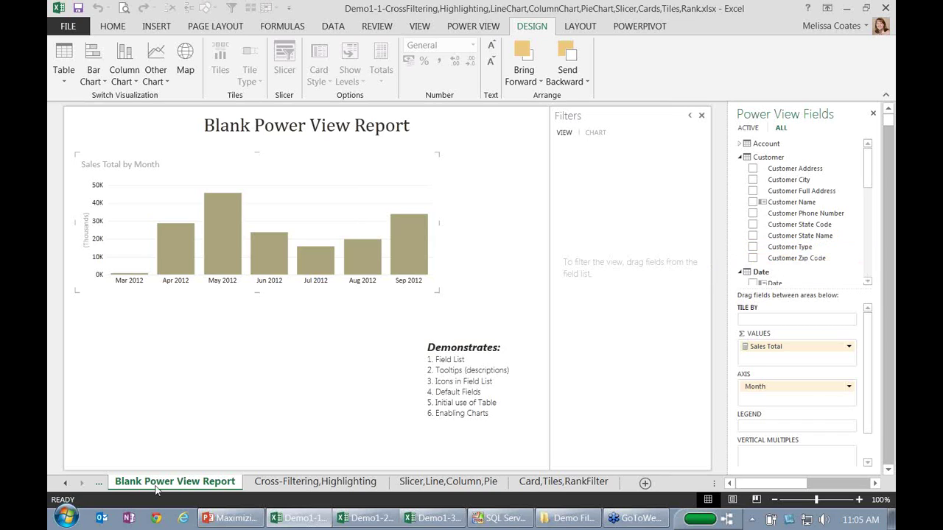
pyautogui.click(288, 482)
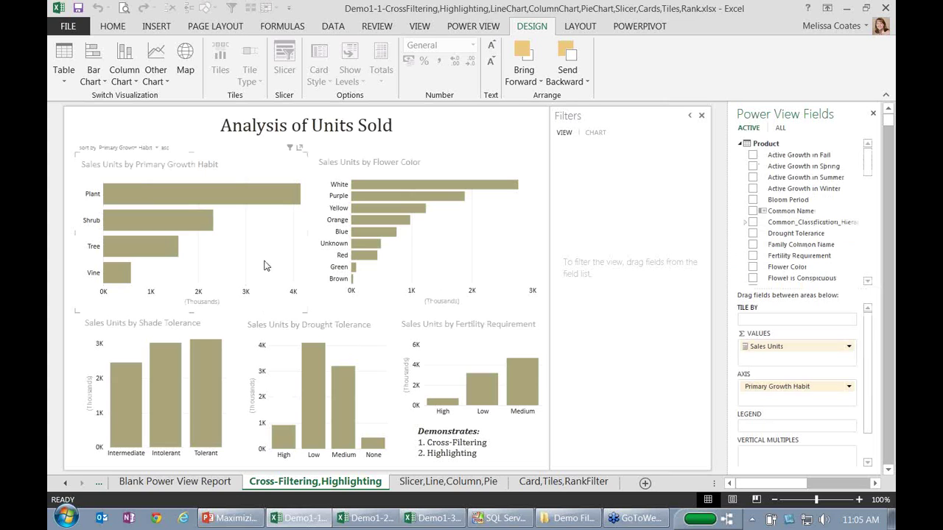
# Highlight Plant growth-habit sales in every chart, e.g. 661 of 2,758 White-flower units.
pyautogui.click(255, 185)
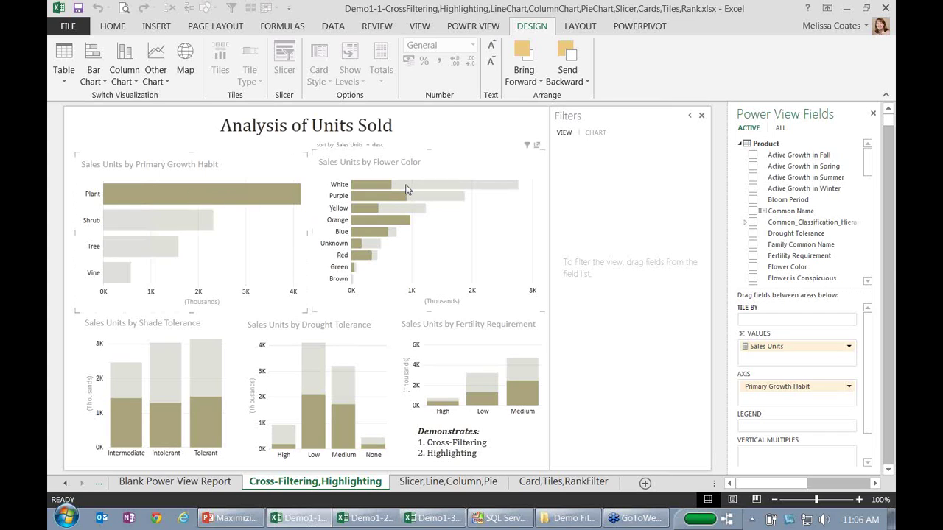
pyautogui.moveTo(406, 190)
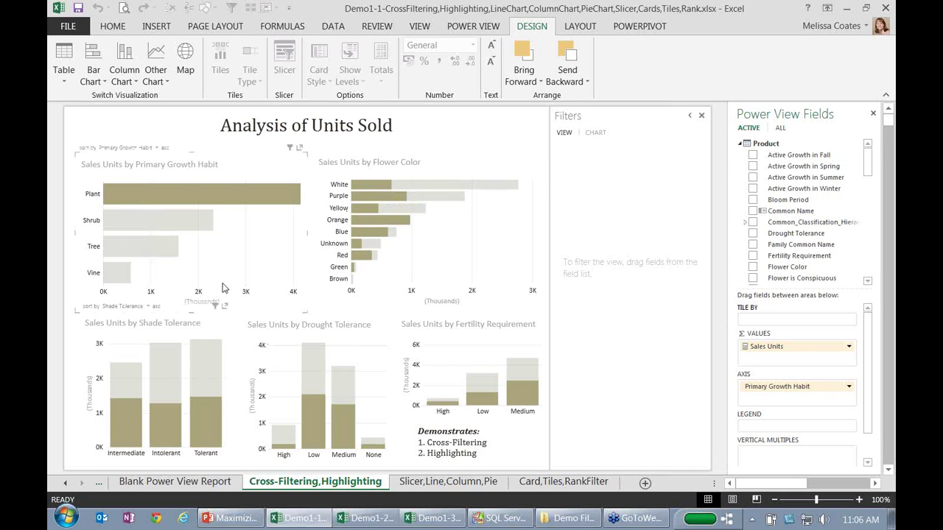
# Cross-highlight all charts by the Tolerant shade column, then move to the Seasonal Sales Analysis report.
pyautogui.click(218, 368)
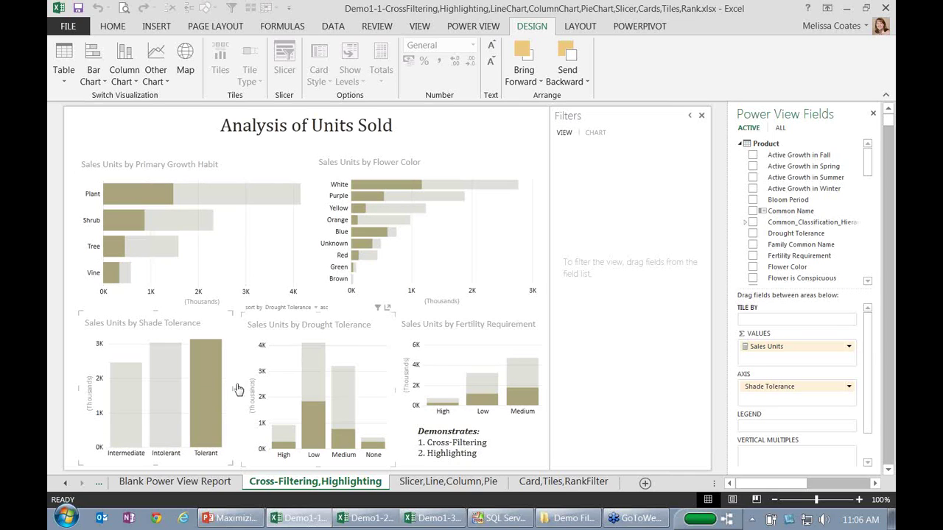
pyautogui.moveTo(204, 387)
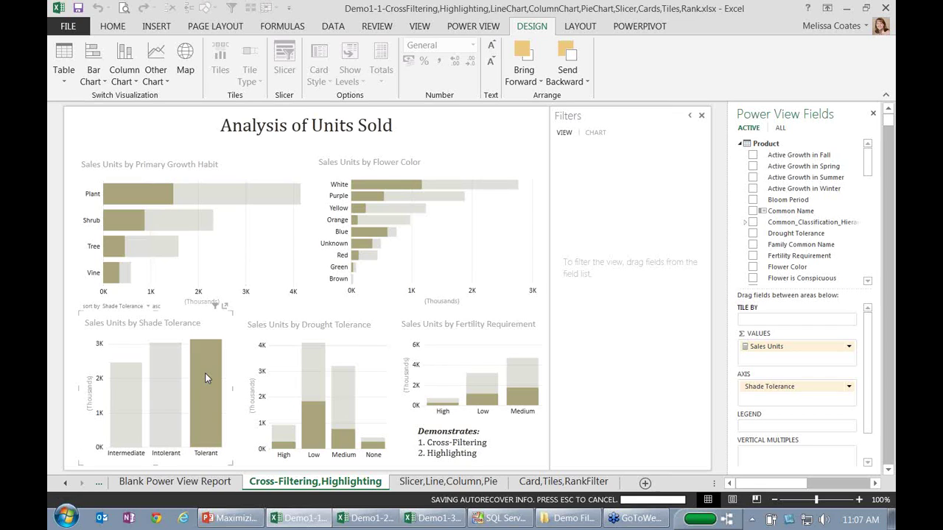
pyautogui.click(457, 483)
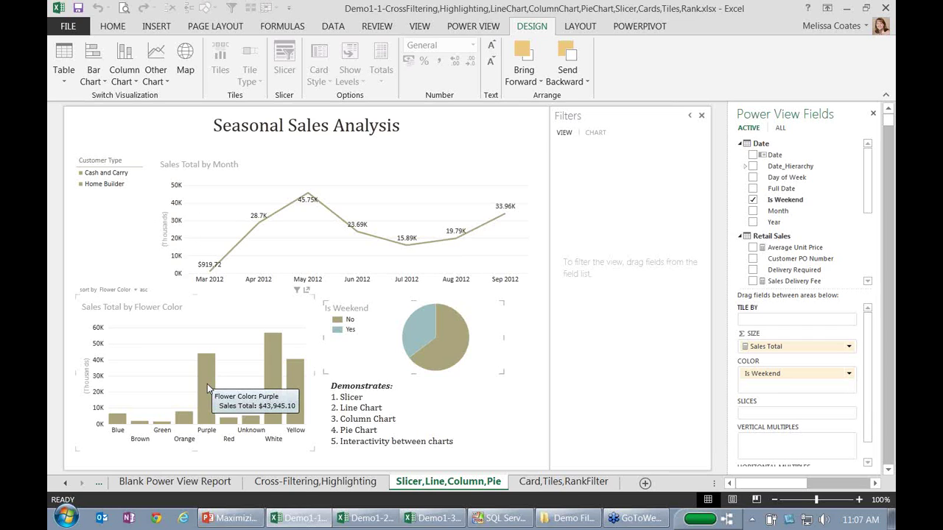
# Slice the charts to Home Builder, then Cash and Carry, and highlight the Is Weekend 'No' slice.
pyautogui.moveTo(442, 344)
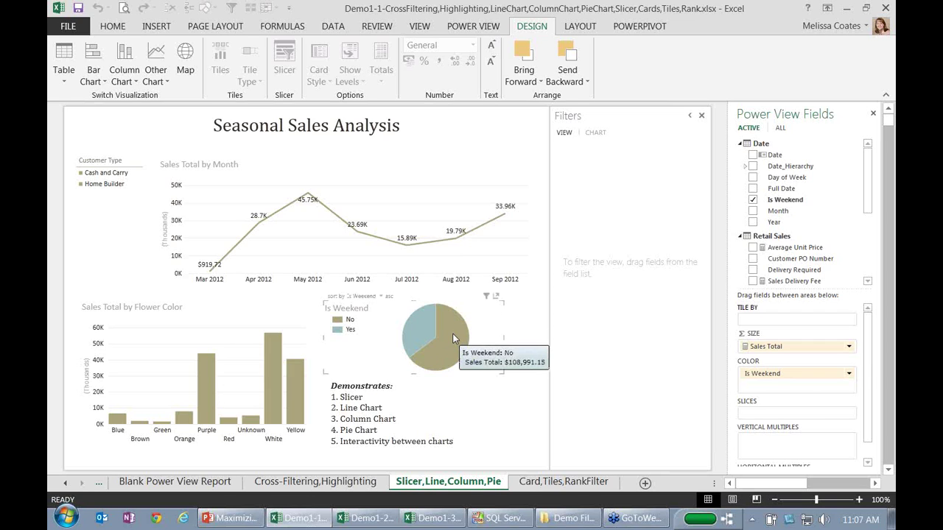
pyautogui.click(103, 187)
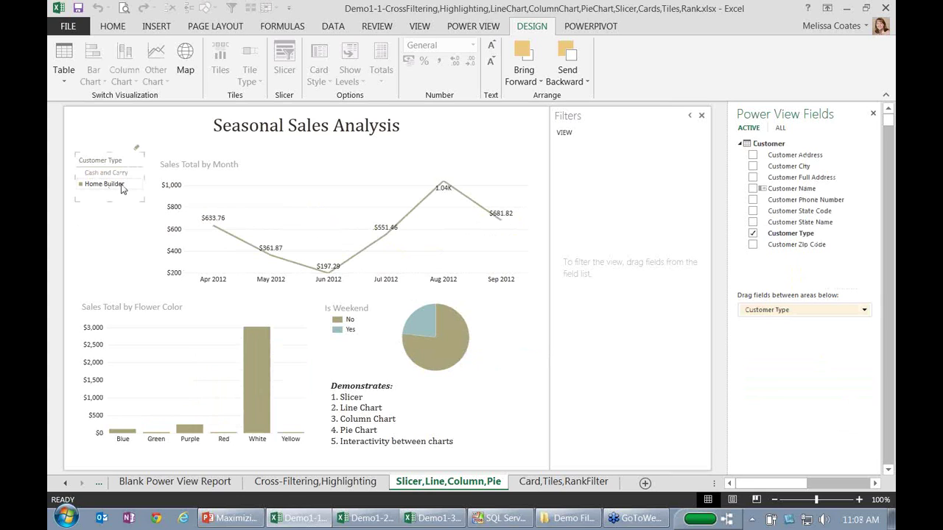
pyautogui.moveTo(264, 365)
pyautogui.click(98, 174)
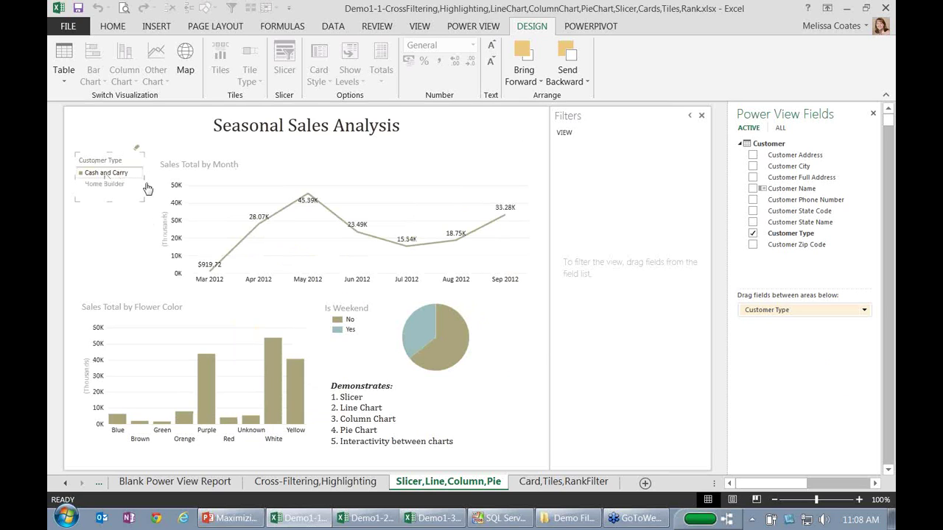
pyautogui.click(447, 335)
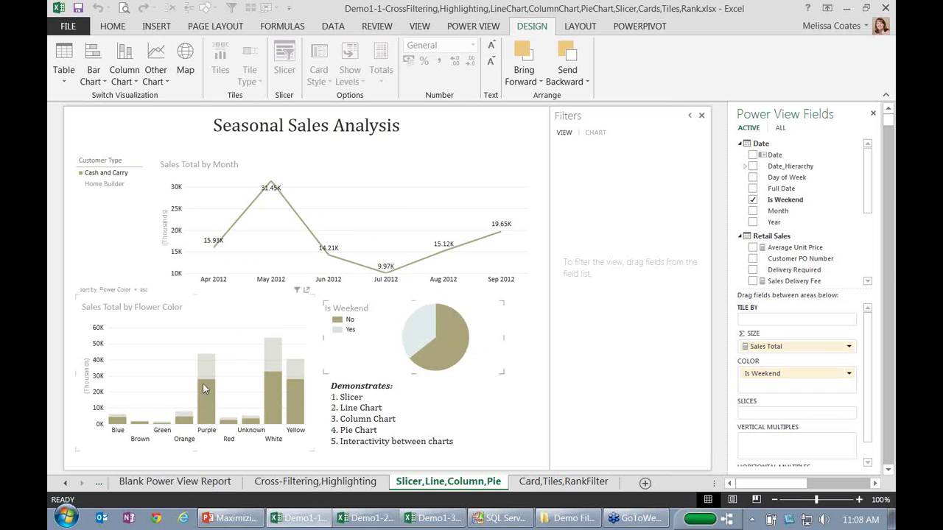
pyautogui.click(183, 424)
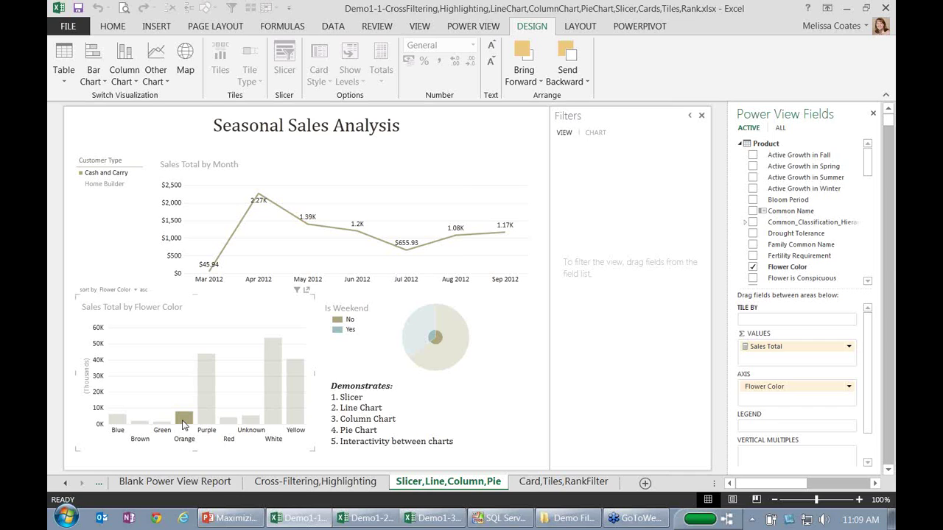
pyautogui.click(528, 339)
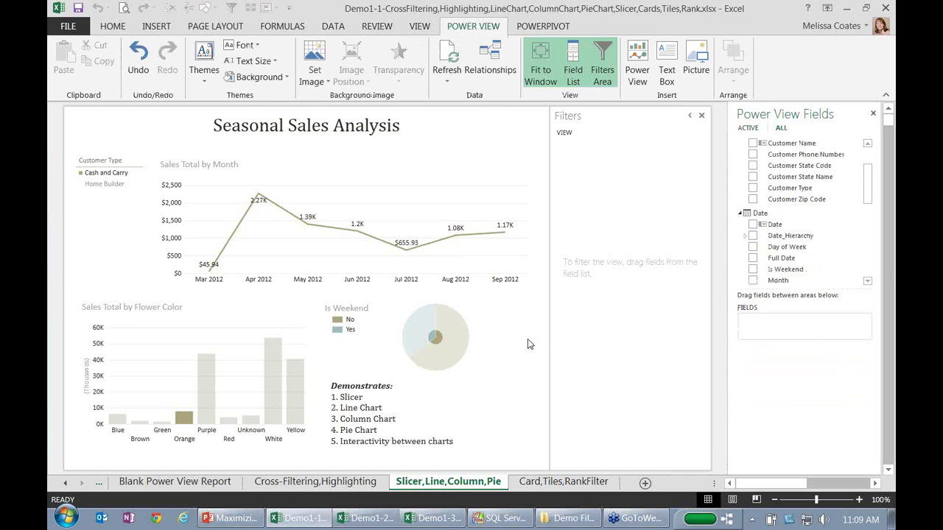
pyautogui.click(237, 354)
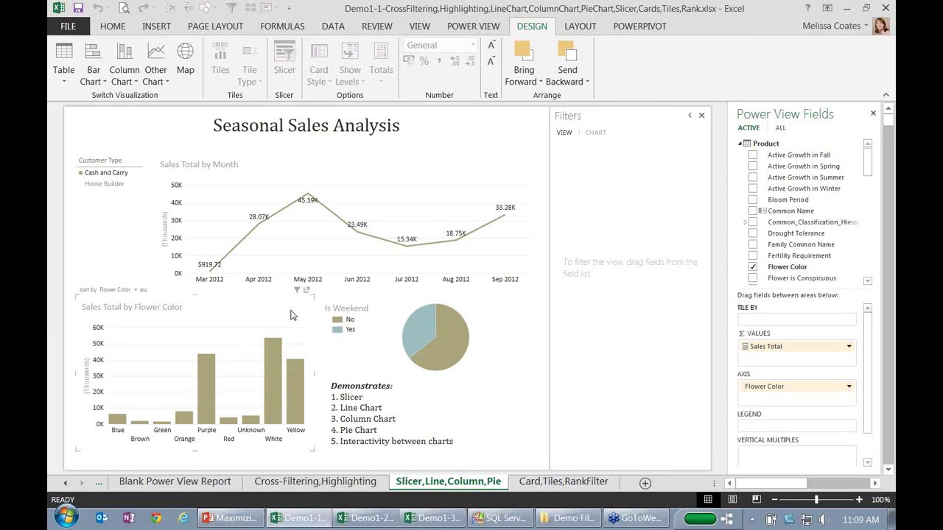
# Open the Card,Tiles,RankFilter report and view the May 2012, then Apr 2012 product tiles.
pyautogui.click(540, 483)
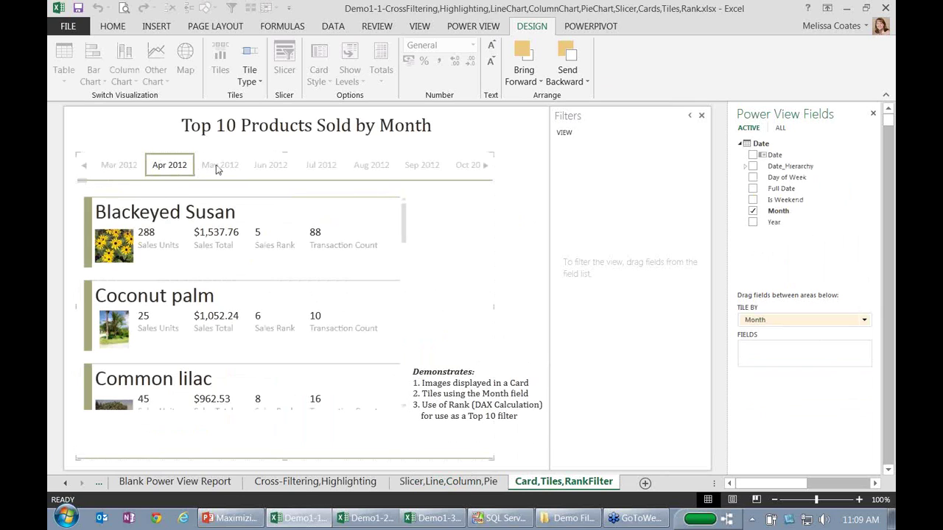
pyautogui.click(217, 168)
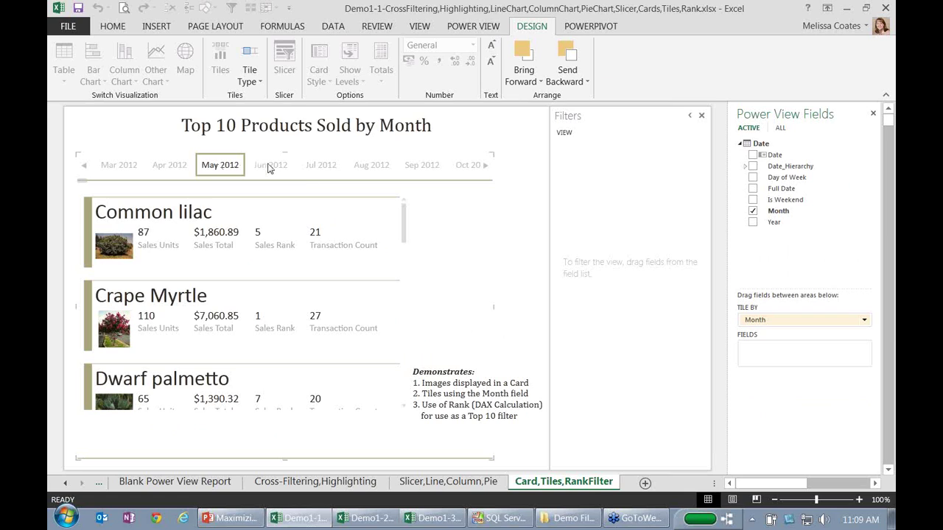
pyautogui.click(167, 165)
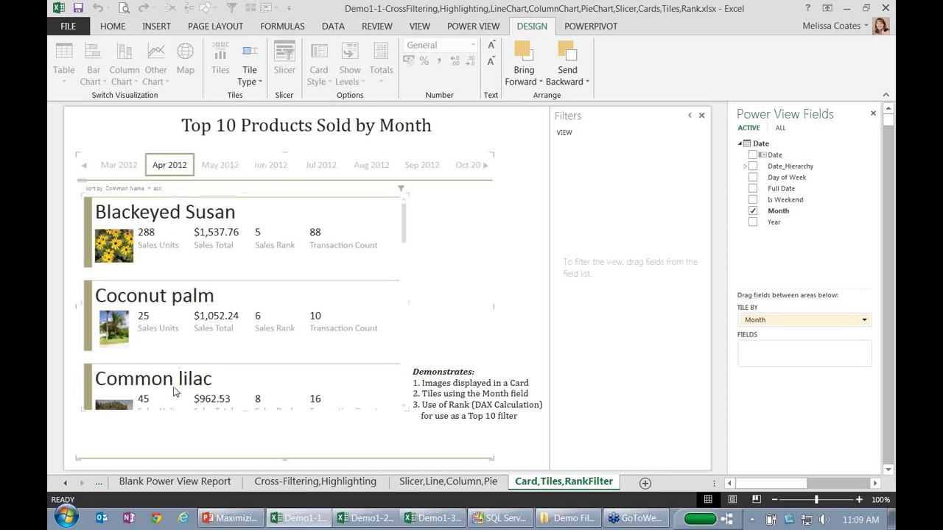
# Select the product card, review the Table visualization choices without changing them, and adjust the card.
pyautogui.click(335, 271)
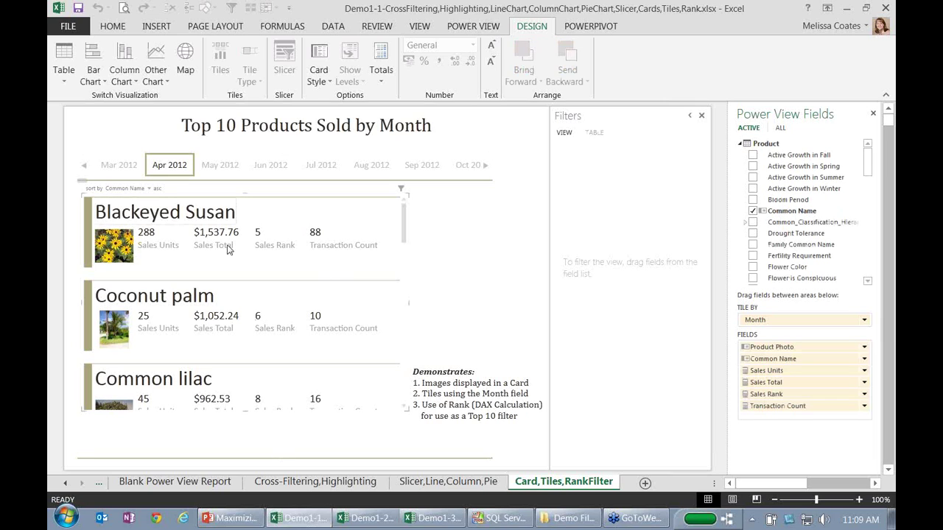
pyautogui.click(63, 70)
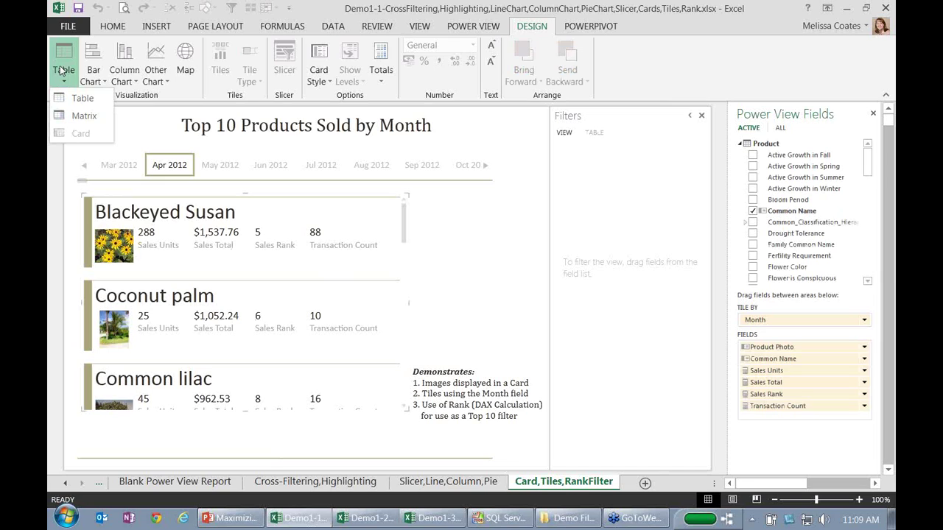
pyautogui.click(358, 228)
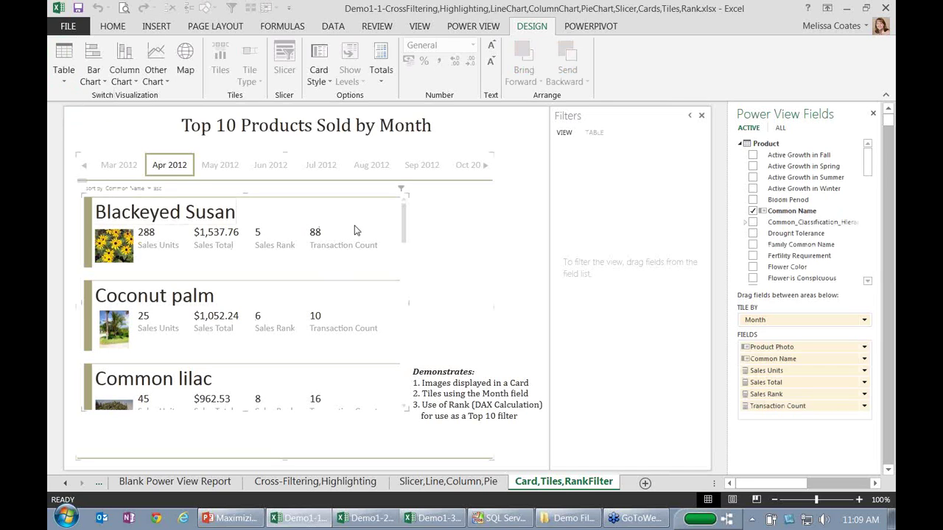
pyautogui.click(404, 253)
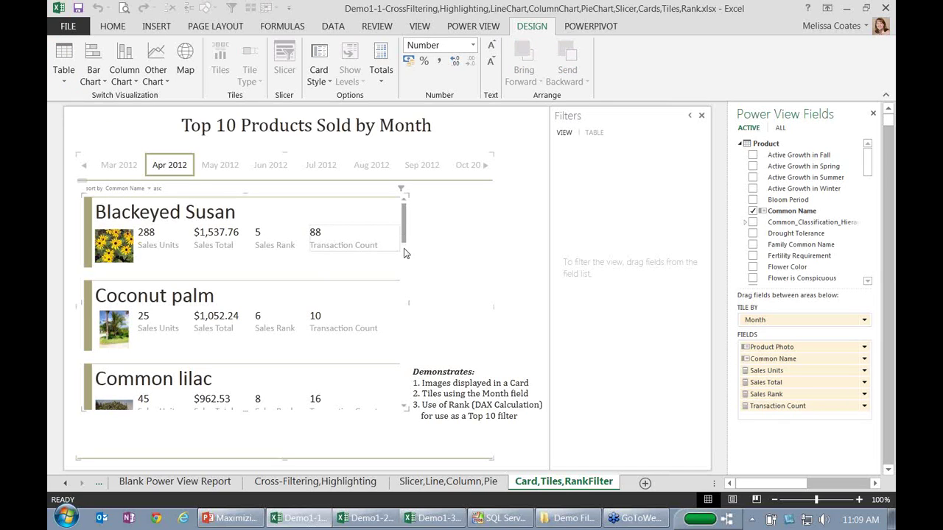
pyautogui.moveTo(403, 253); pyautogui.dragTo(402, 231)
pyautogui.click(597, 134)
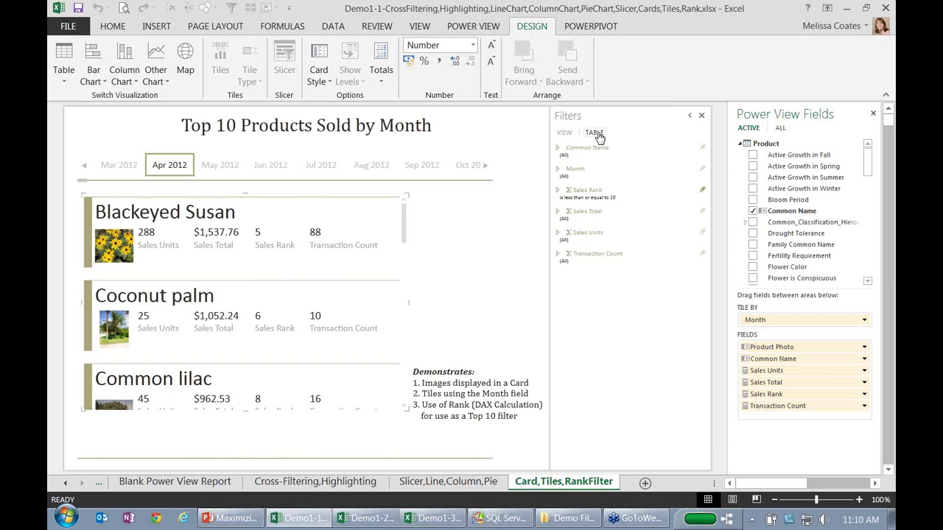
pyautogui.click(557, 190)
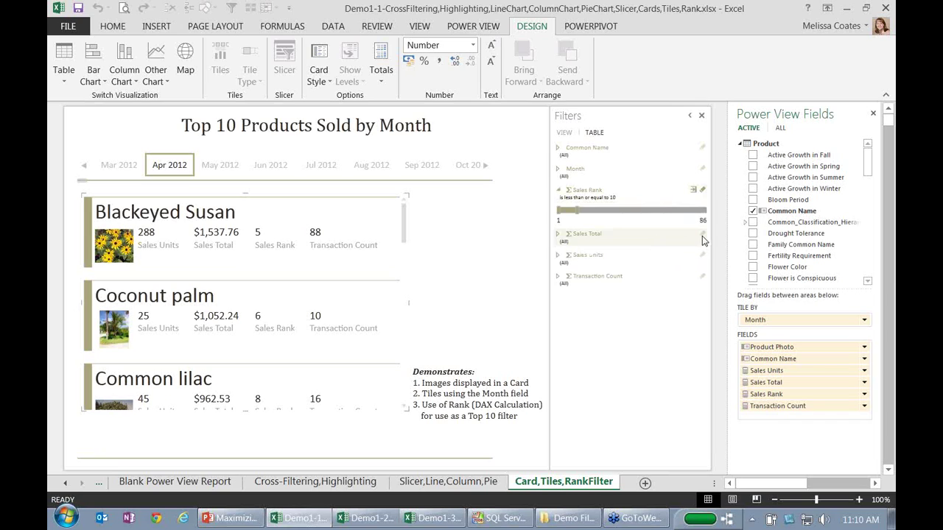
pyautogui.click(580, 237)
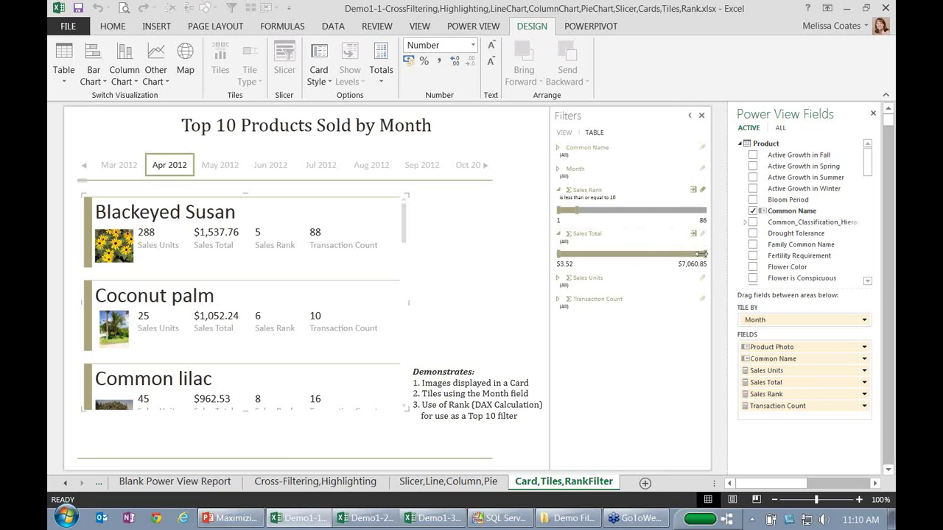
pyautogui.click(578, 236)
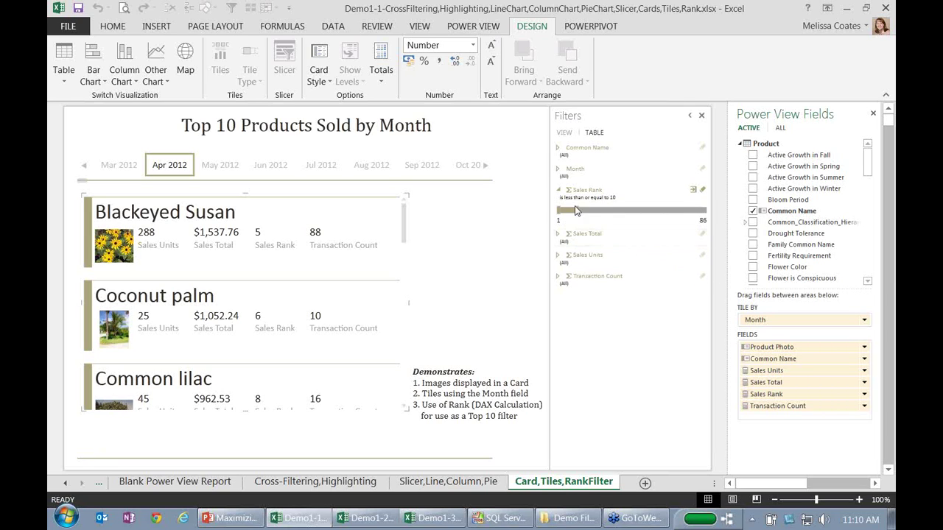
pyautogui.click(692, 189)
pyautogui.click(700, 224)
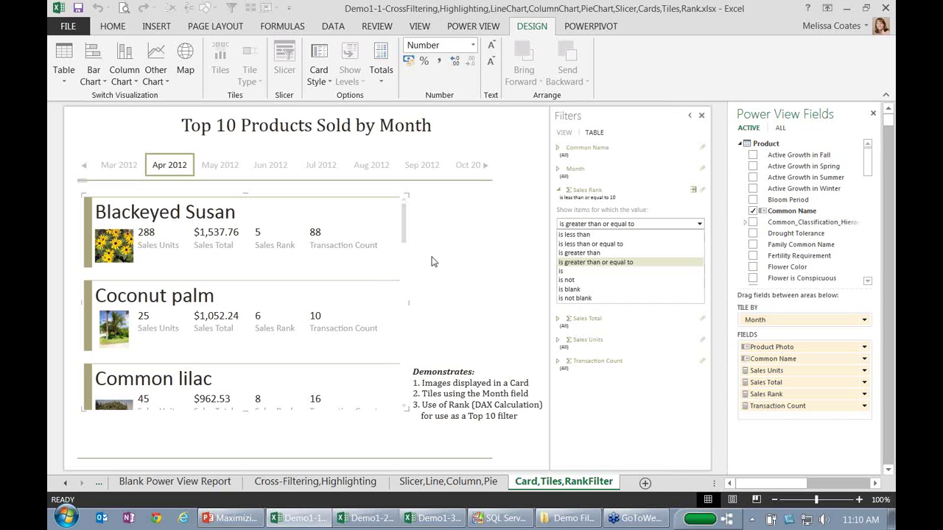
pyautogui.click(385, 255)
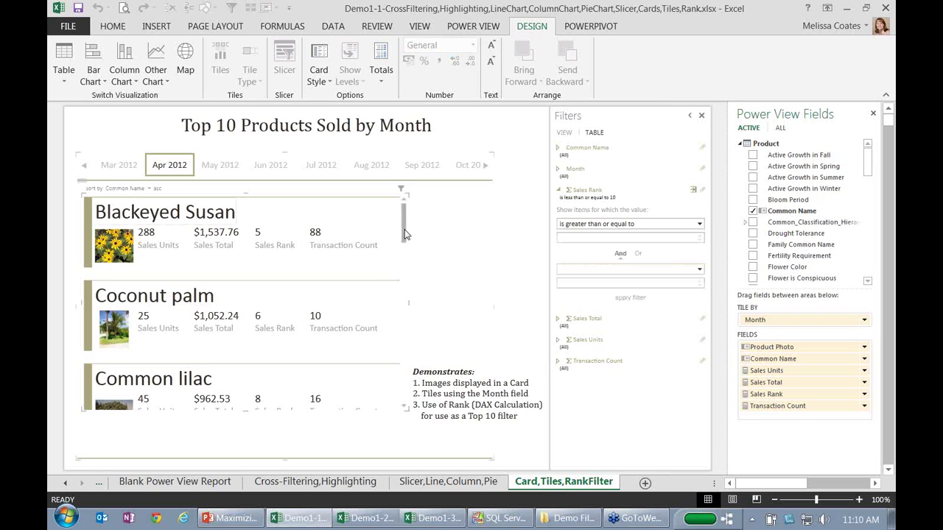
pyautogui.scroll(-5, 397, 294)
pyautogui.scroll(5, 398, 309)
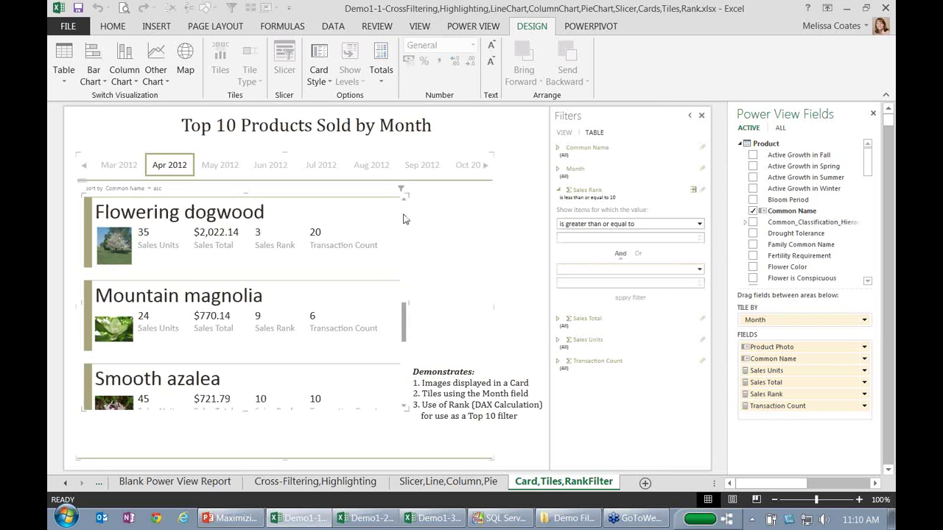
pyautogui.click(217, 168)
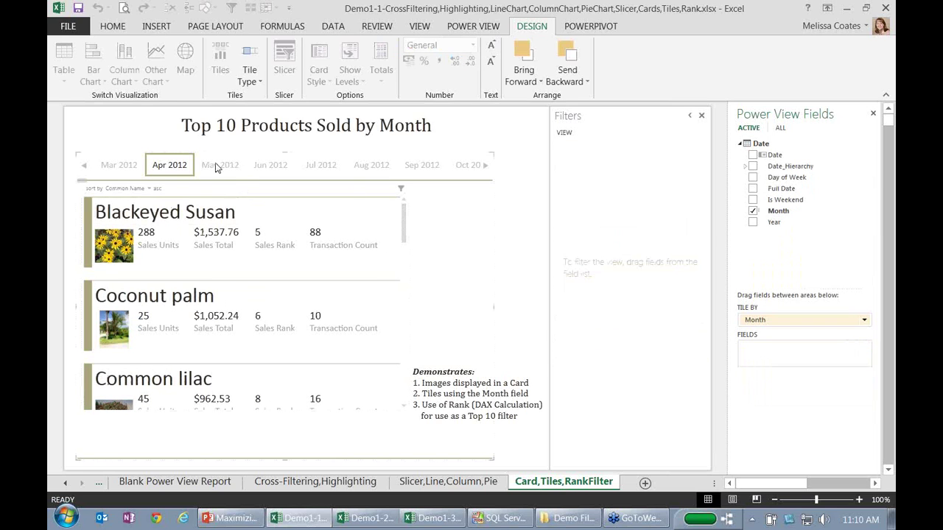
# Show May 2012 cards, trying Sales Units, Sales Total, Sales Rank sorts, ending Common Name descending.
pyautogui.click(216, 168)
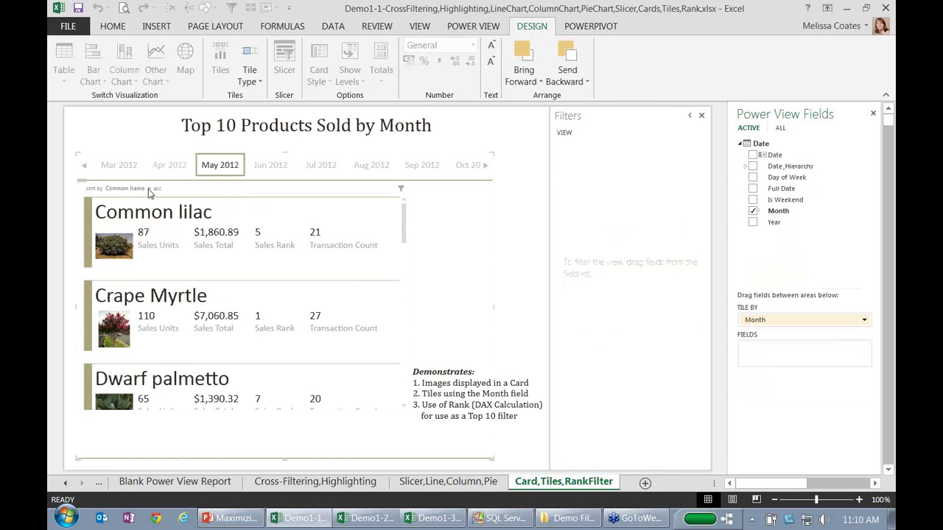
pyautogui.click(150, 191)
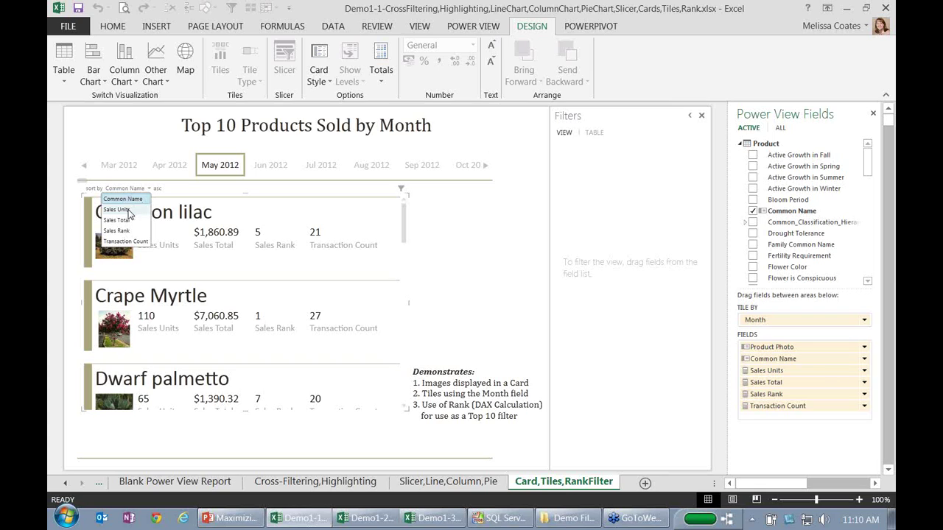
pyautogui.click(129, 212)
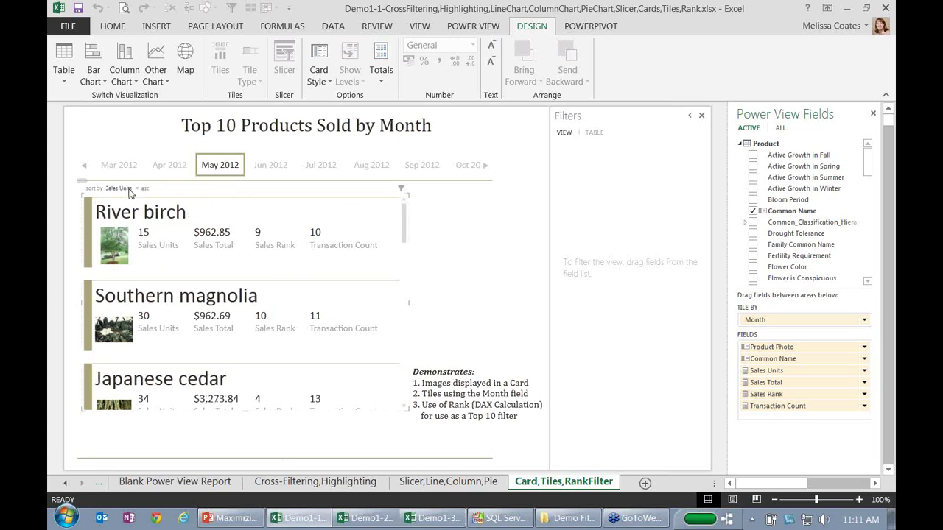
pyautogui.click(129, 189)
pyautogui.click(131, 201)
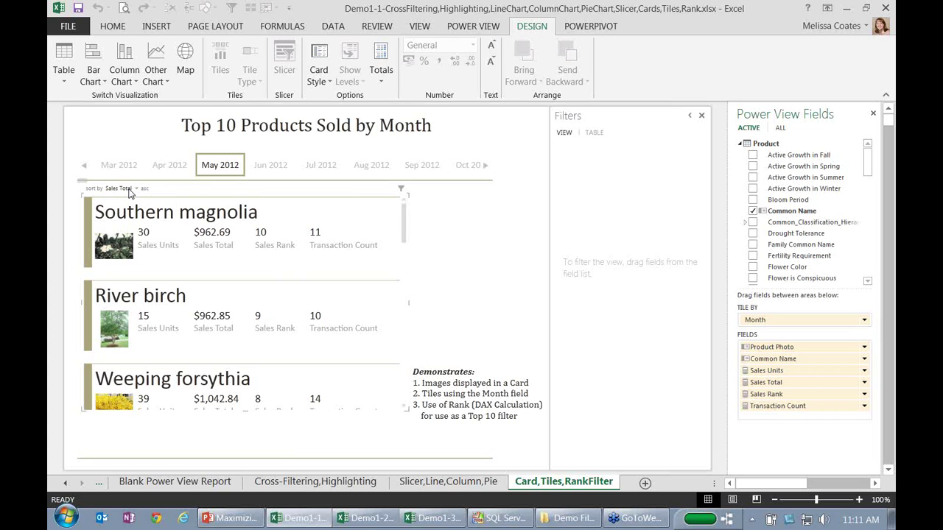
pyautogui.click(125, 189)
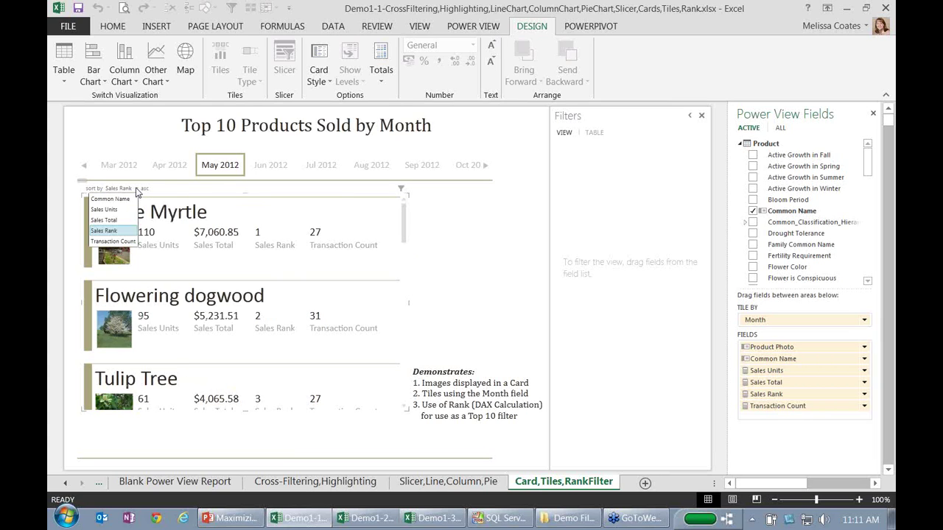
pyautogui.click(123, 199)
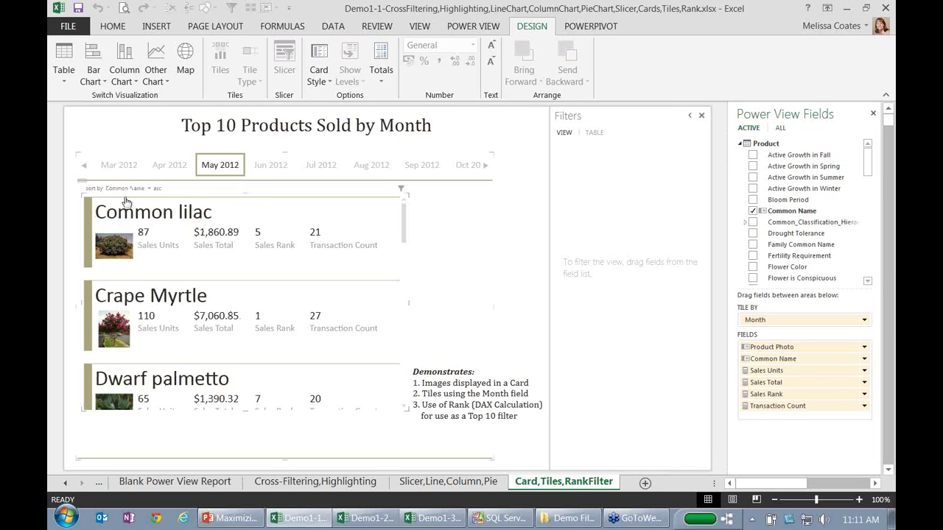
pyautogui.click(157, 189)
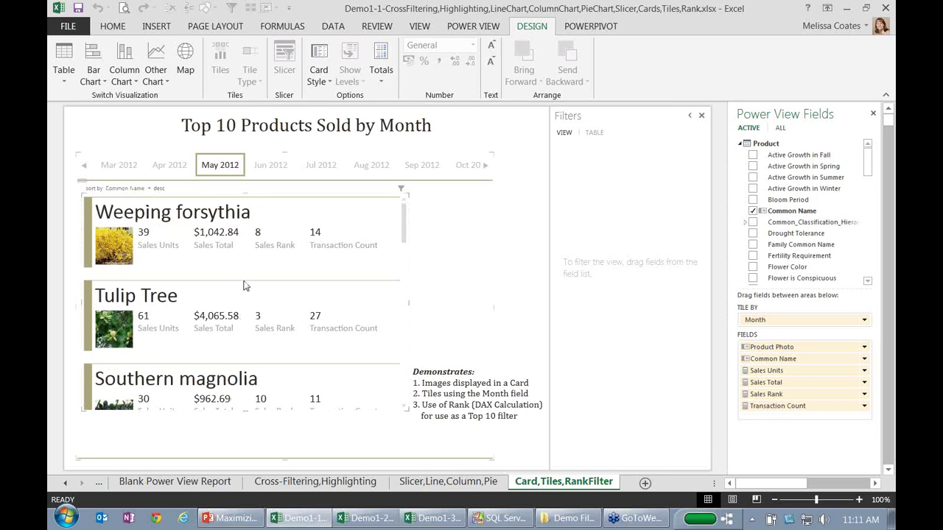
pyautogui.click(368, 518)
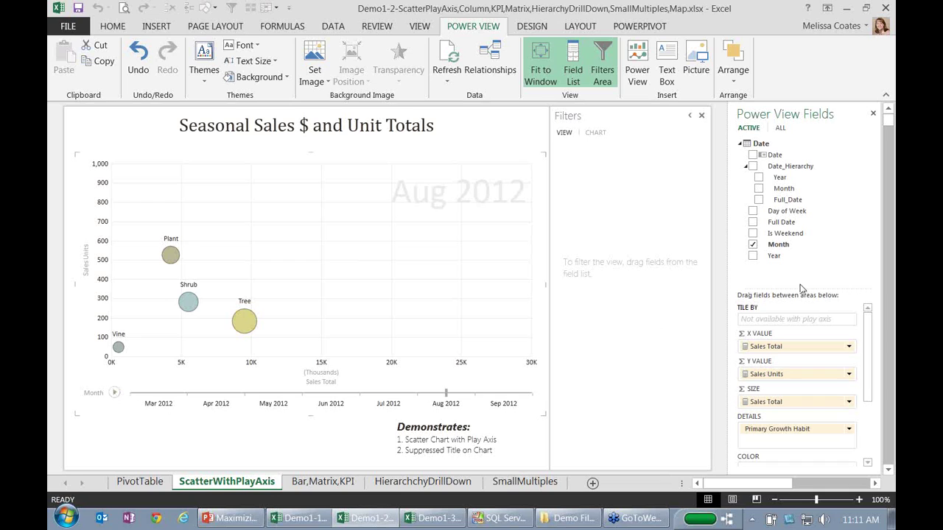
# Enlarge the field areas so the scatter chart's Month play axis is visible.
pyautogui.moveTo(796, 286); pyautogui.dragTo(798, 212)
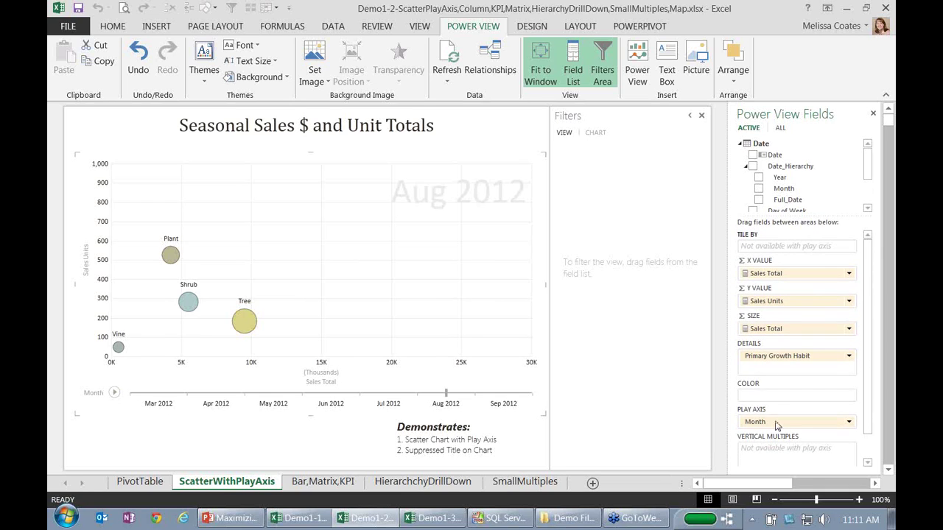
pyautogui.click(114, 394)
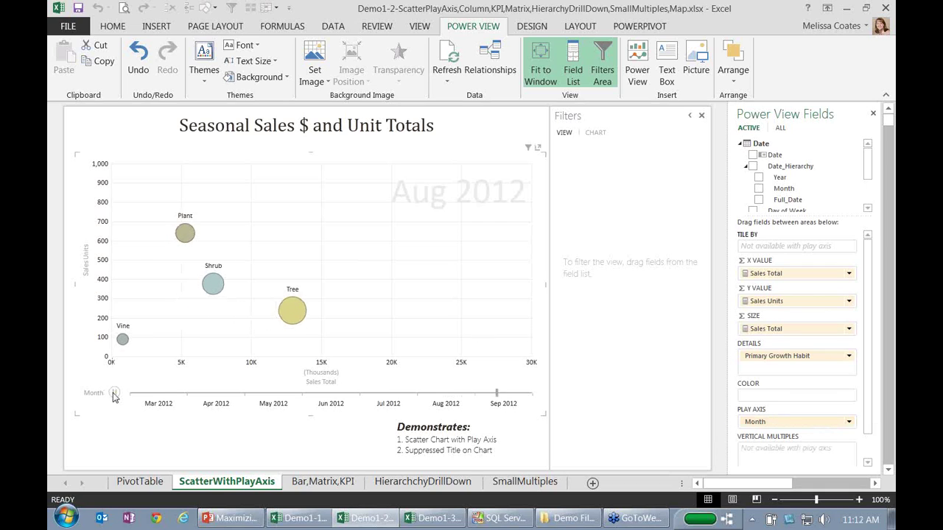
pyautogui.moveTo(534, 393); pyautogui.dragTo(218, 392)
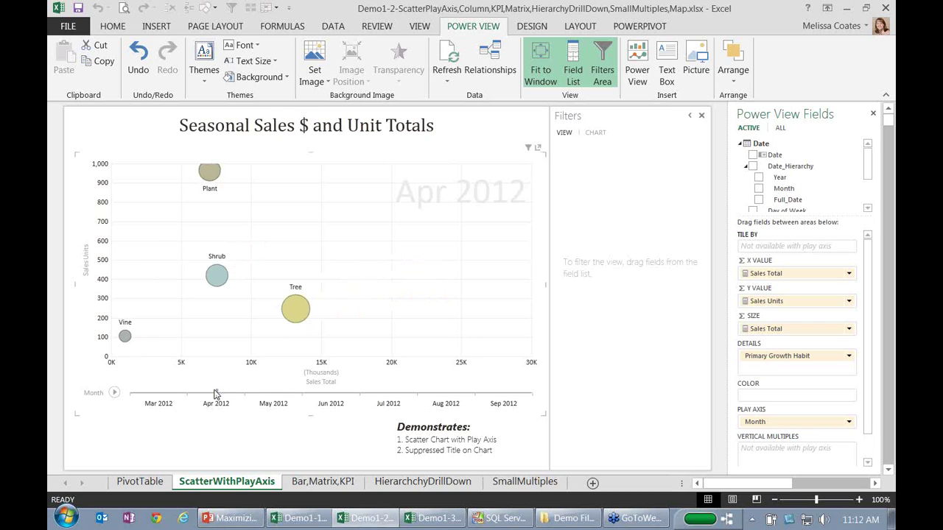
pyautogui.moveTo(217, 396); pyautogui.dragTo(440, 394)
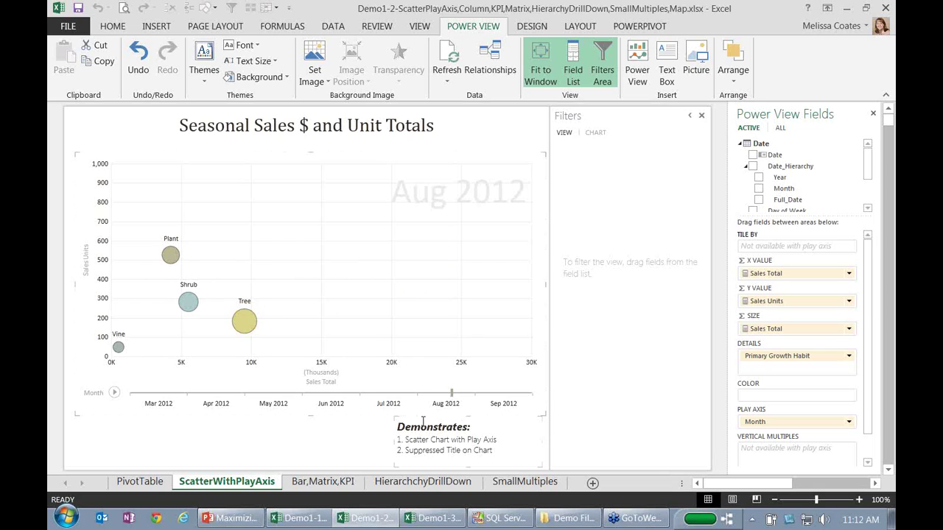
pyautogui.click(335, 483)
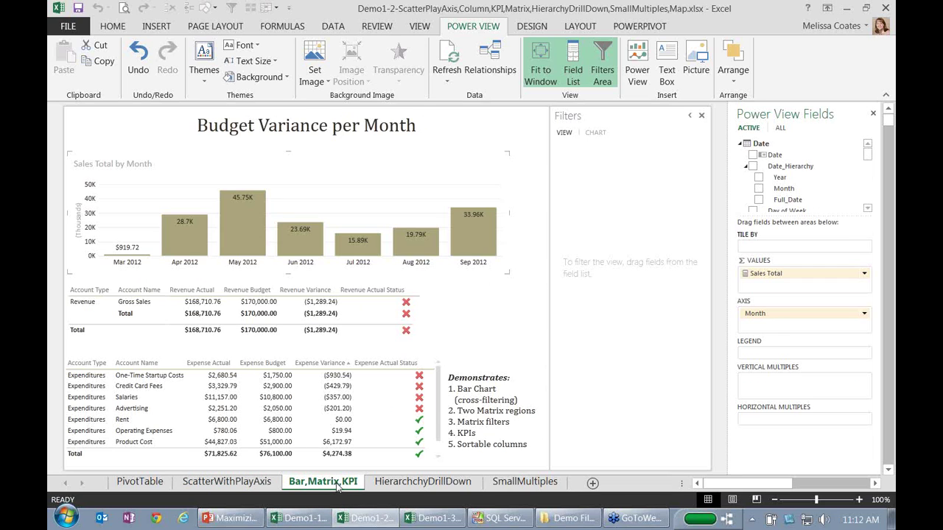
# Select the revenue matrix and cross-filter the report to May 2012: Gross Sales $45,754.79 vs $45,000.
pyautogui.moveTo(243, 218)
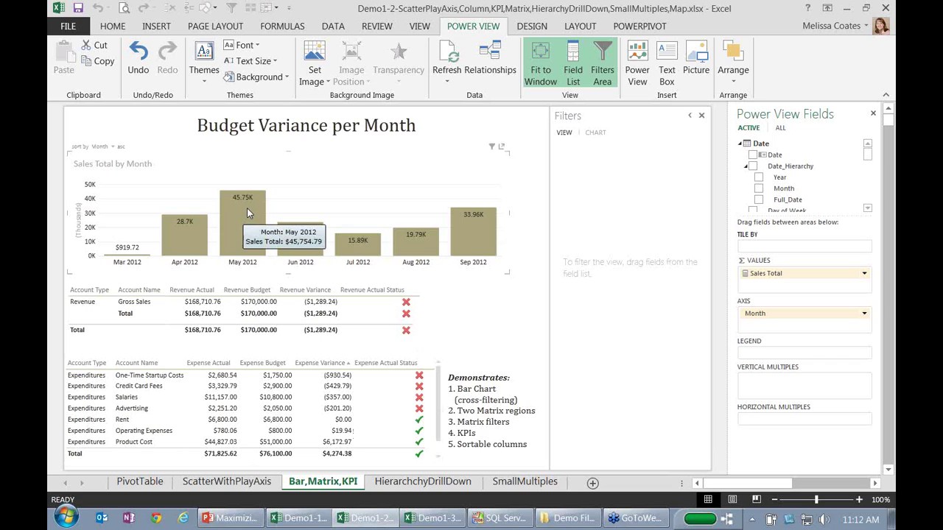
pyautogui.click(391, 316)
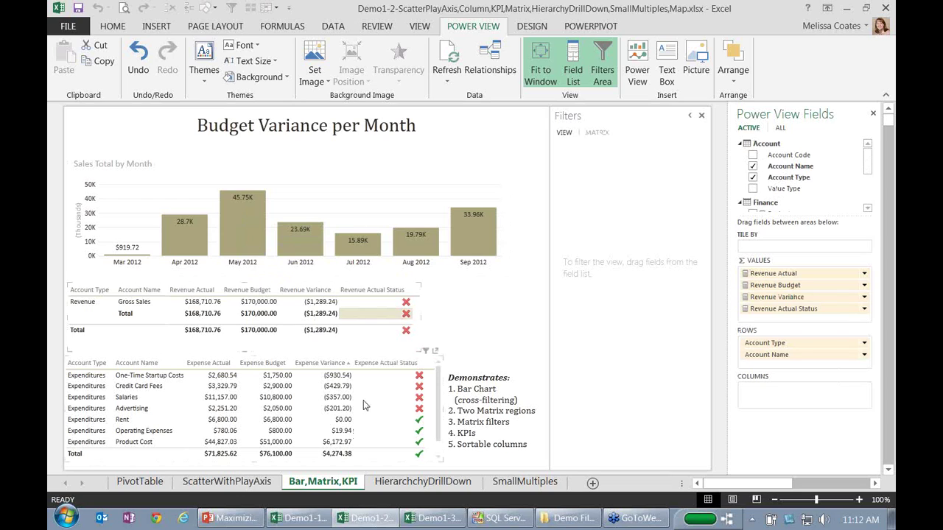
pyautogui.click(255, 219)
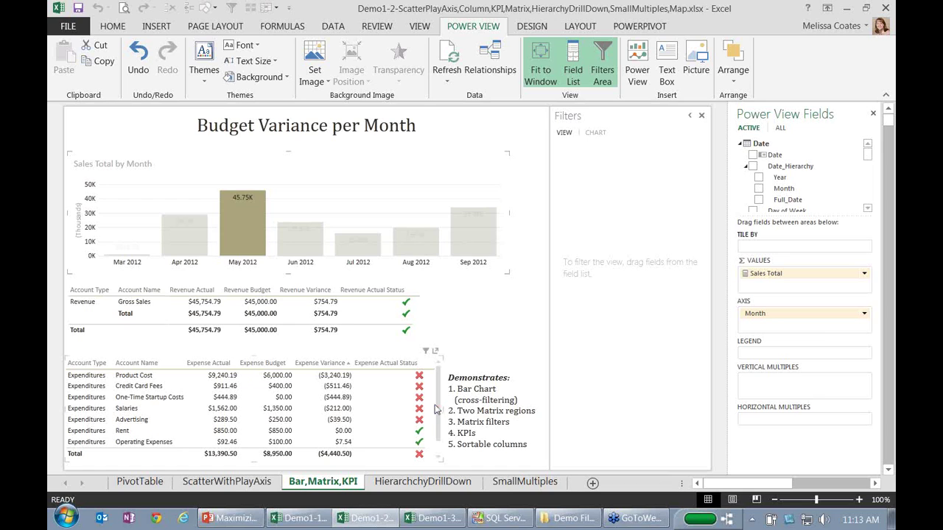
# Enlarge the field list, select the expense matrix, and expand Expense Actual to show its KPI parts.
pyautogui.moveTo(838, 216); pyautogui.dragTo(836, 322)
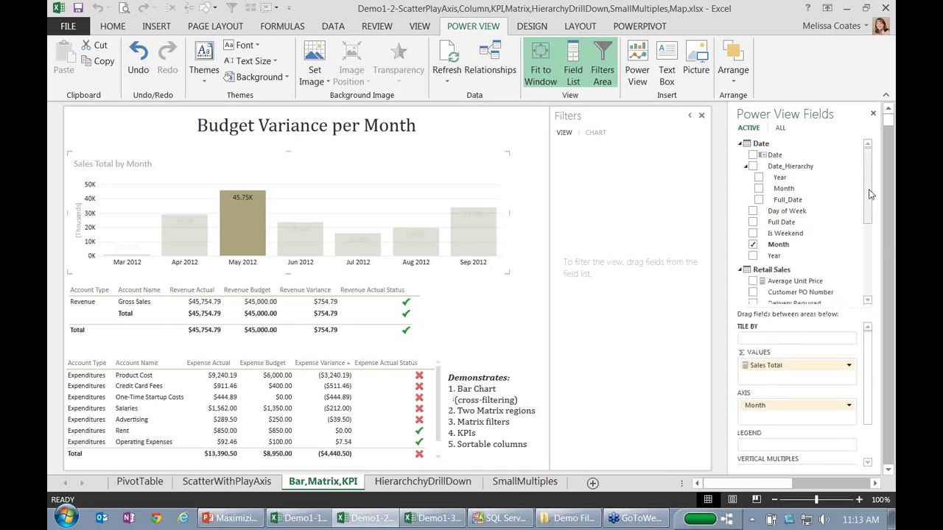
pyautogui.scroll(-5, 875, 192)
pyautogui.scroll(5, 876, 184)
pyautogui.scroll(-5, 875, 186)
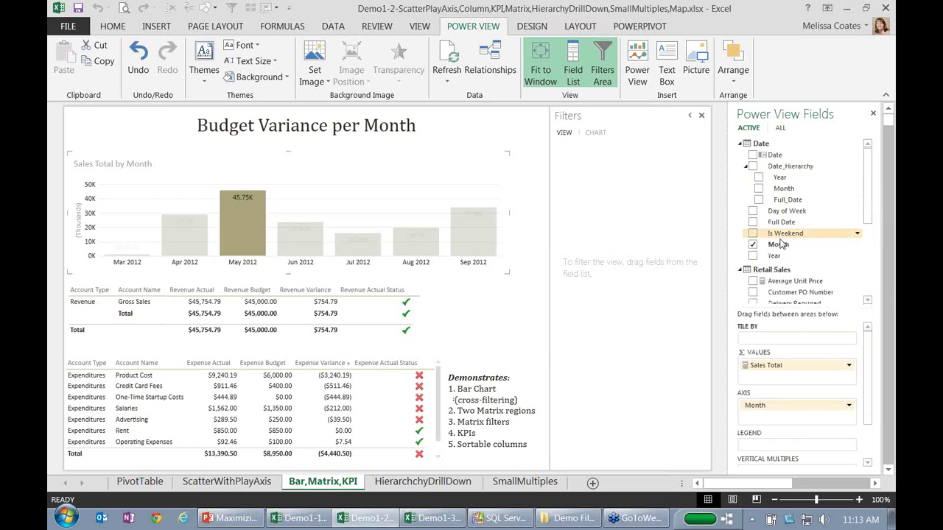
pyautogui.scroll(5, 870, 188)
pyautogui.scroll(-3, 870, 190)
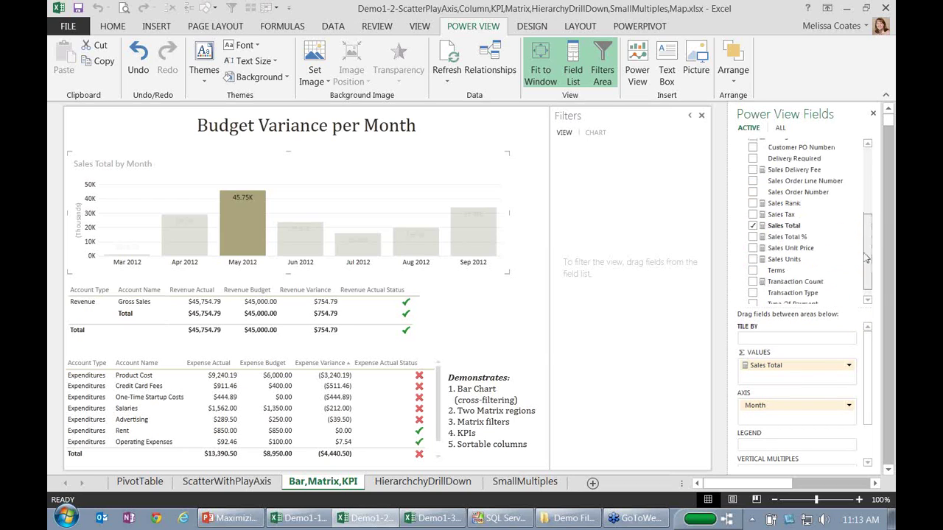
pyautogui.click(410, 398)
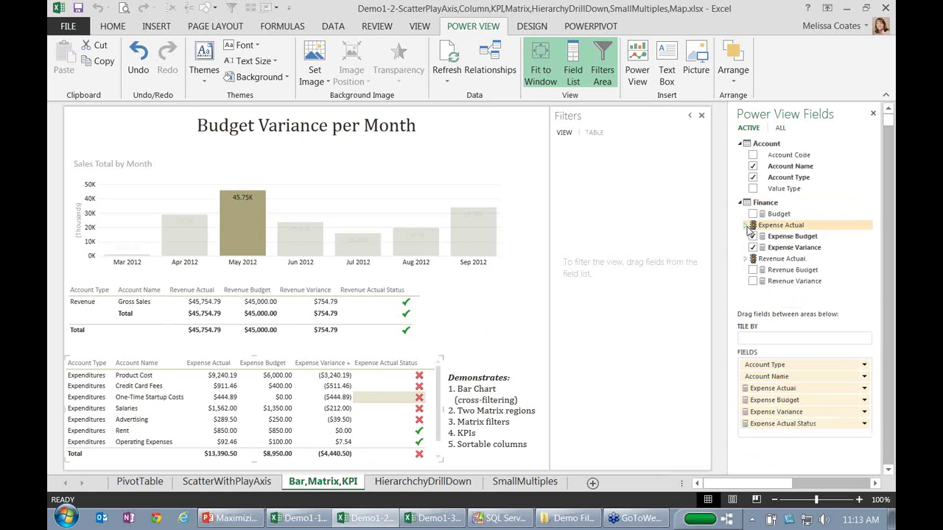
pyautogui.click(746, 225)
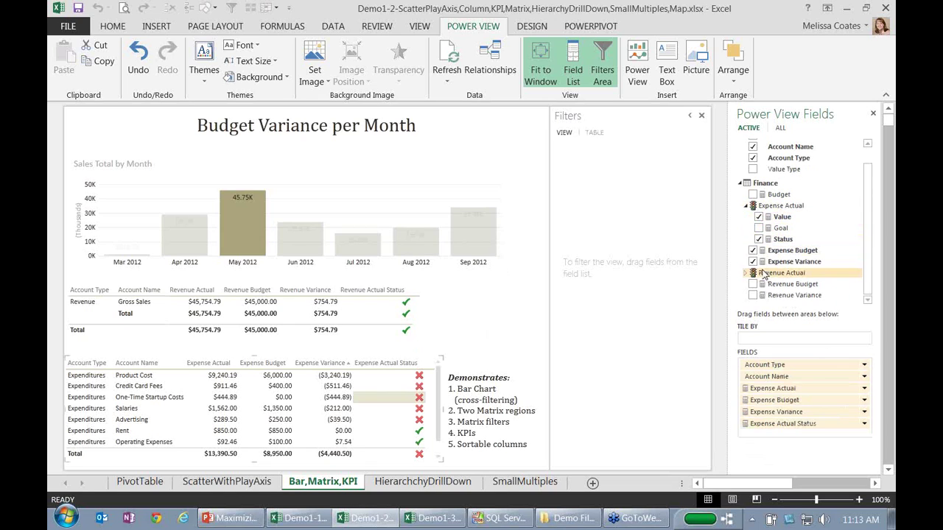